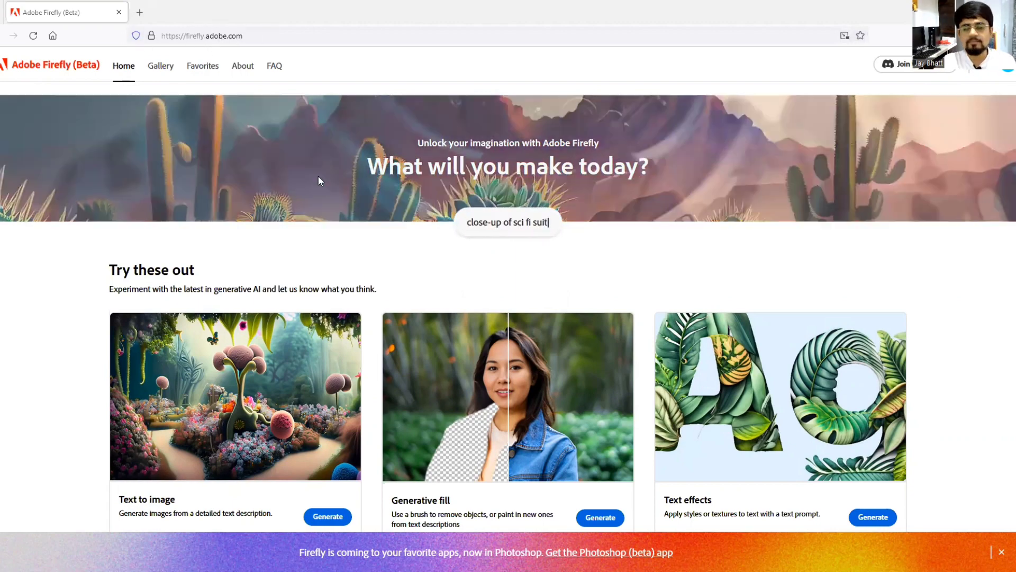
- Scroll down the Firefly home page to the Text effects card
{"action": "scroll", "coordinate": [317, 175], "scroll_direction": "down", "scroll_amount": 2}
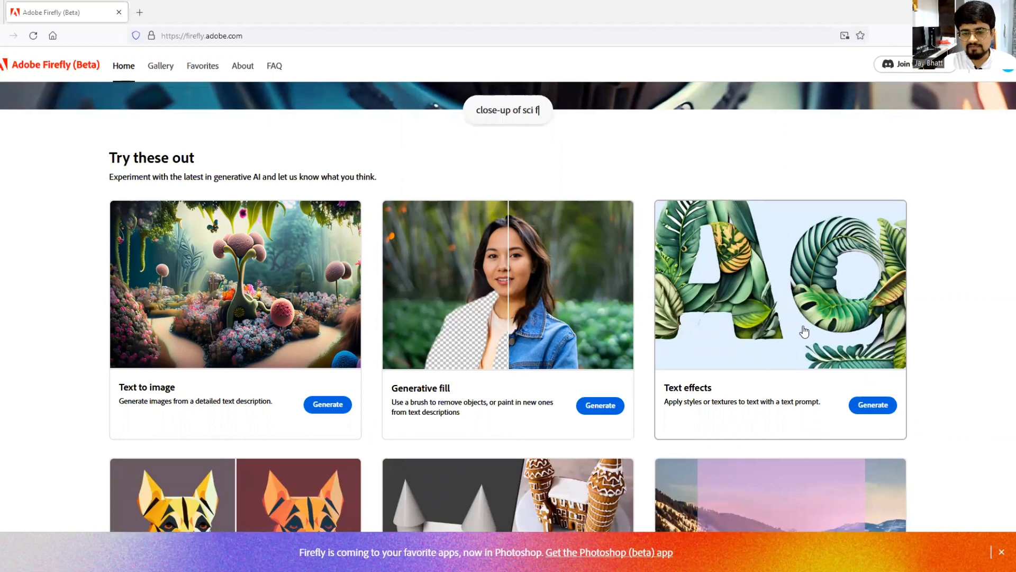
- Start a text effect with the text 'Jay' and the description 'Brownie ice cream'
{"action": "left_click", "coordinate": [873, 405]}
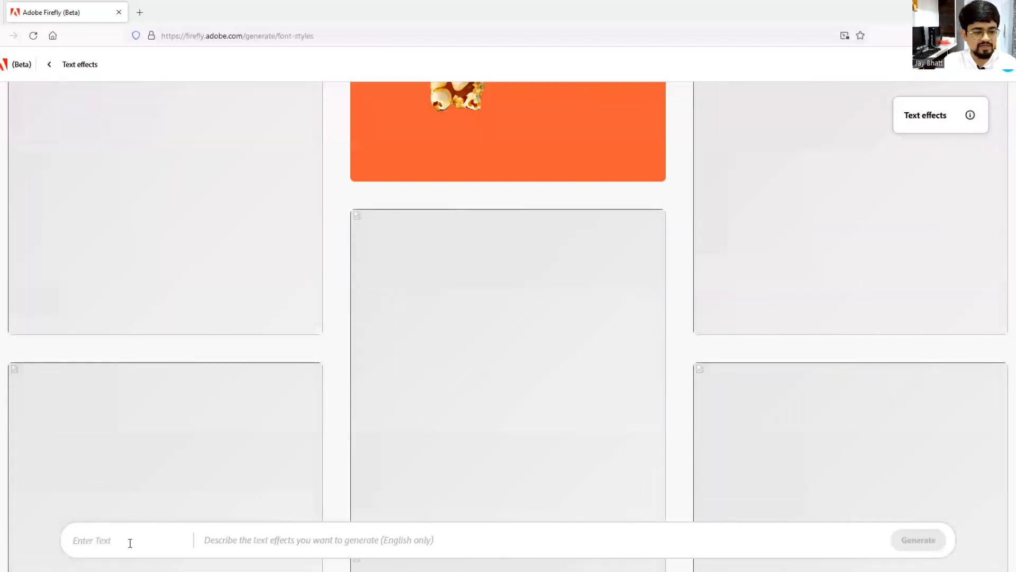
{"action": "left_click", "coordinate": [130, 543]}
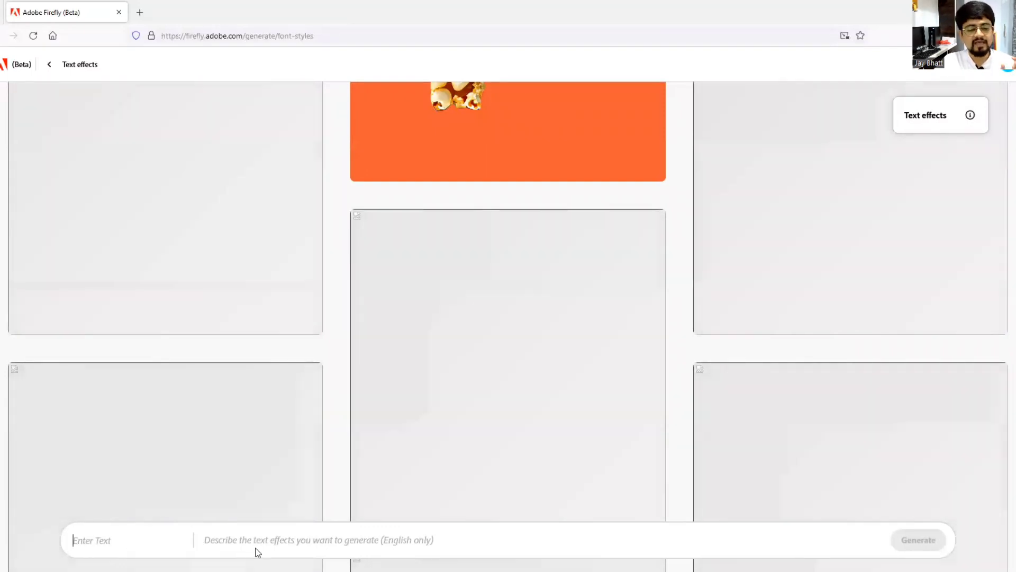
{"action": "left_click", "coordinate": [349, 550]}
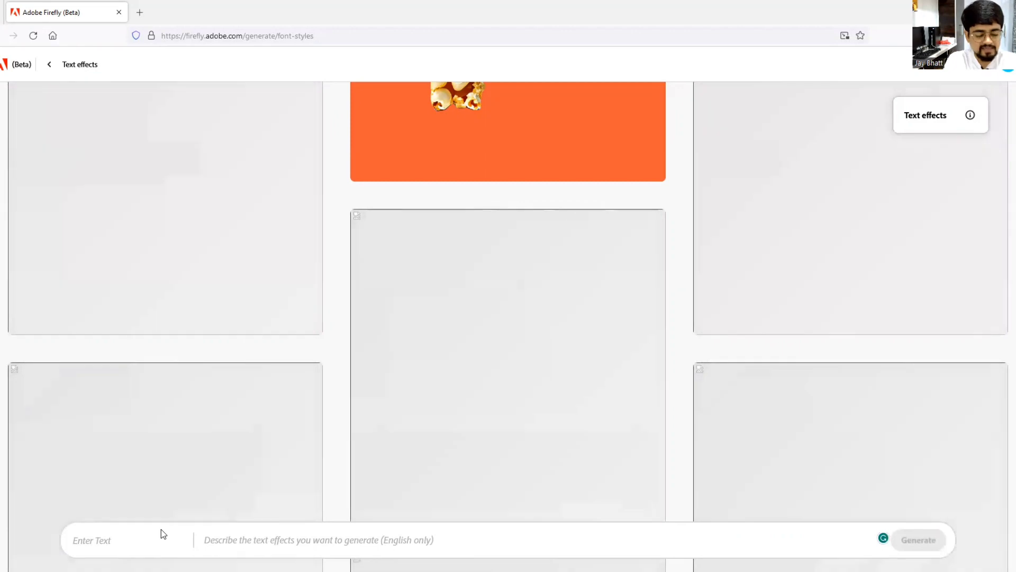
{"action": "type", "text": "Jay"}
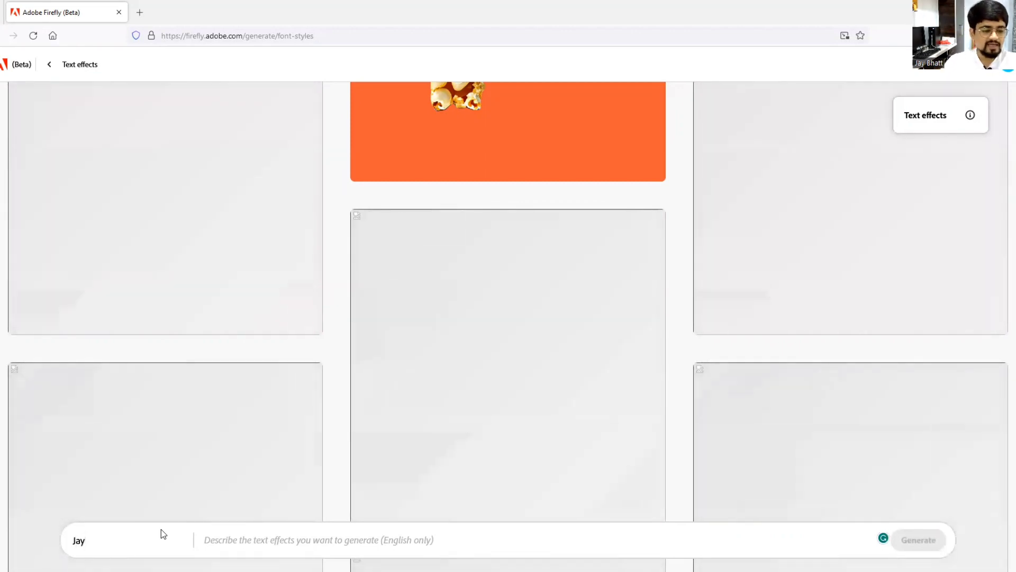
{"action": "left_click", "coordinate": [279, 541]}
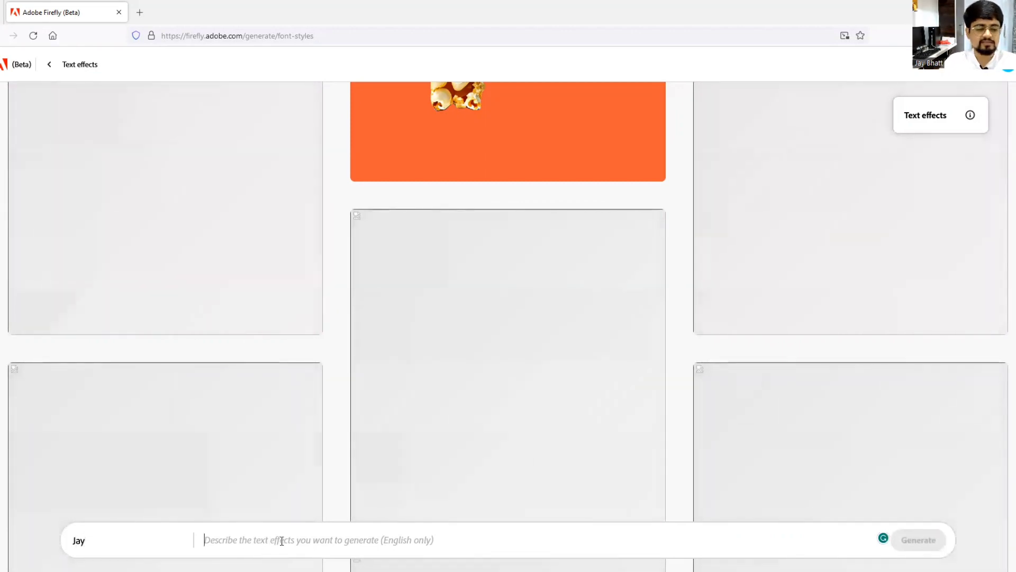
{"action": "type", "text": "B"}
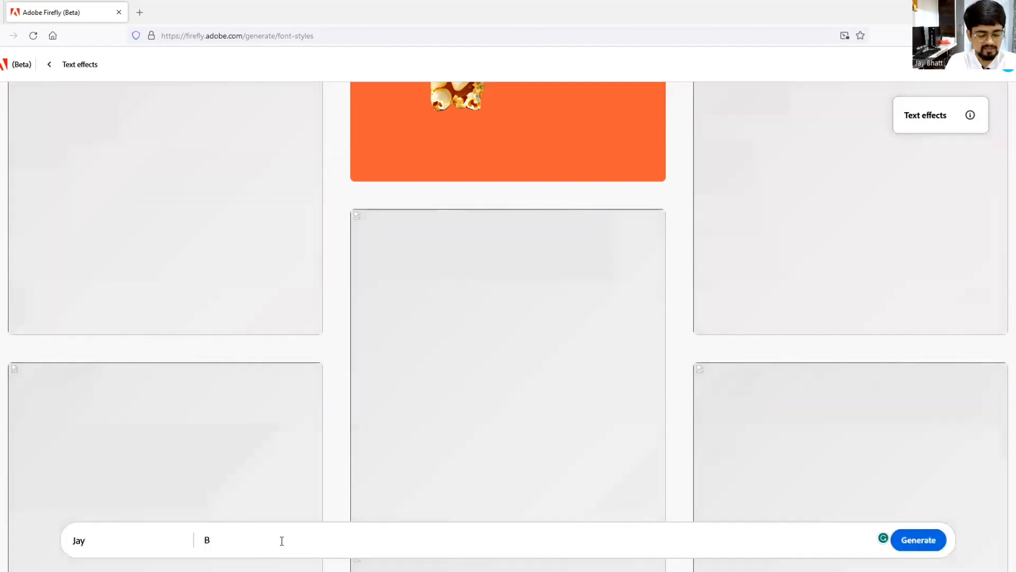
{"action": "type", "text": "rownie"}
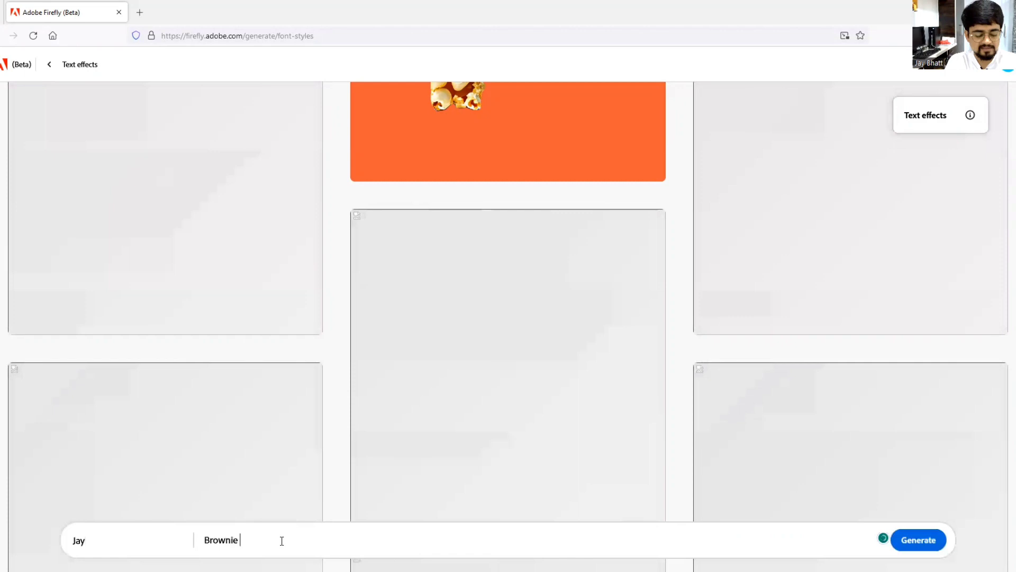
{"action": "type", "text": " ice cream"}
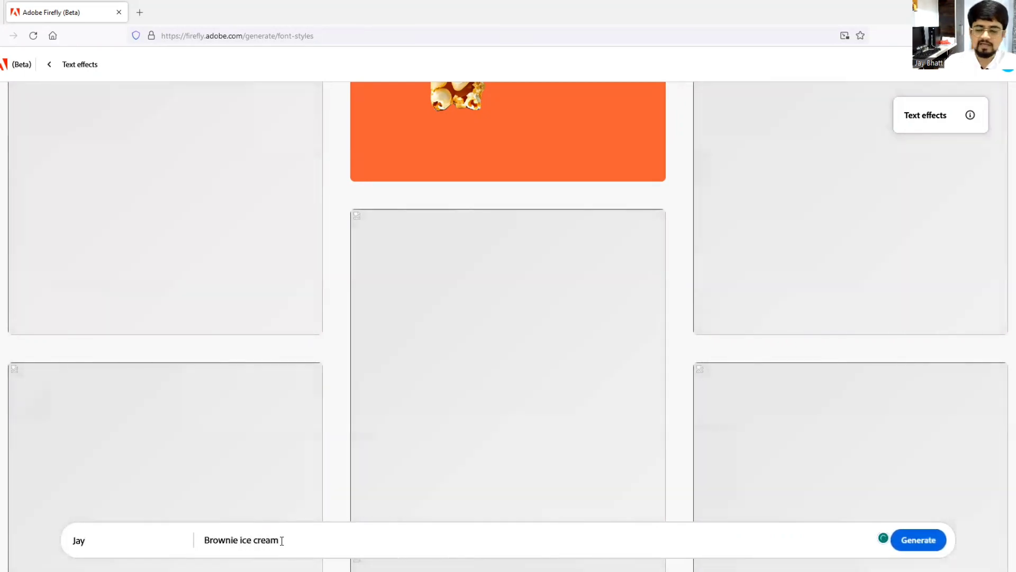
- Generate brownie ice cream Jay, preview each variation, then refresh for a new set
{"action": "left_click", "coordinate": [919, 543]}
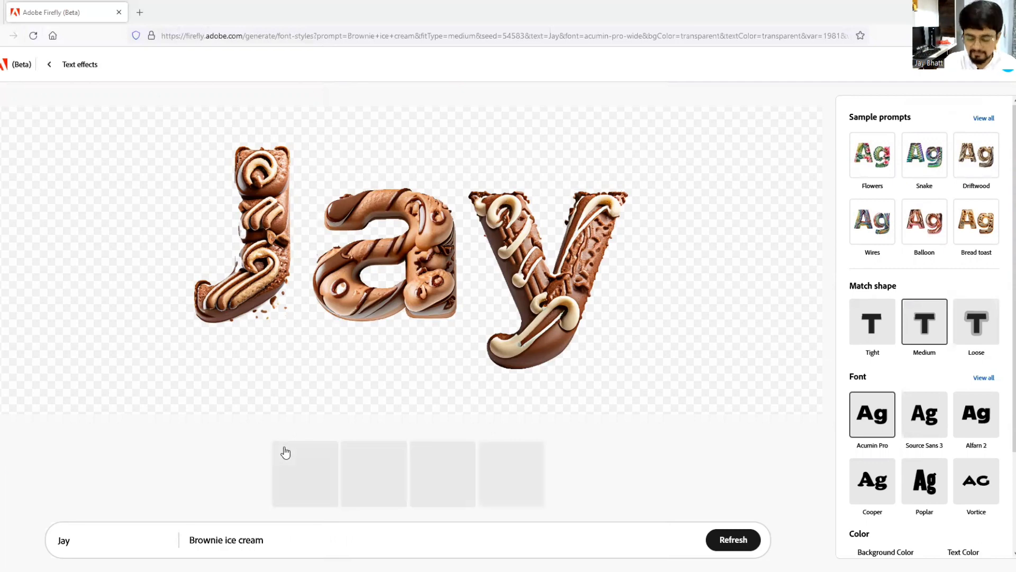
{"action": "left_click", "coordinate": [379, 491]}
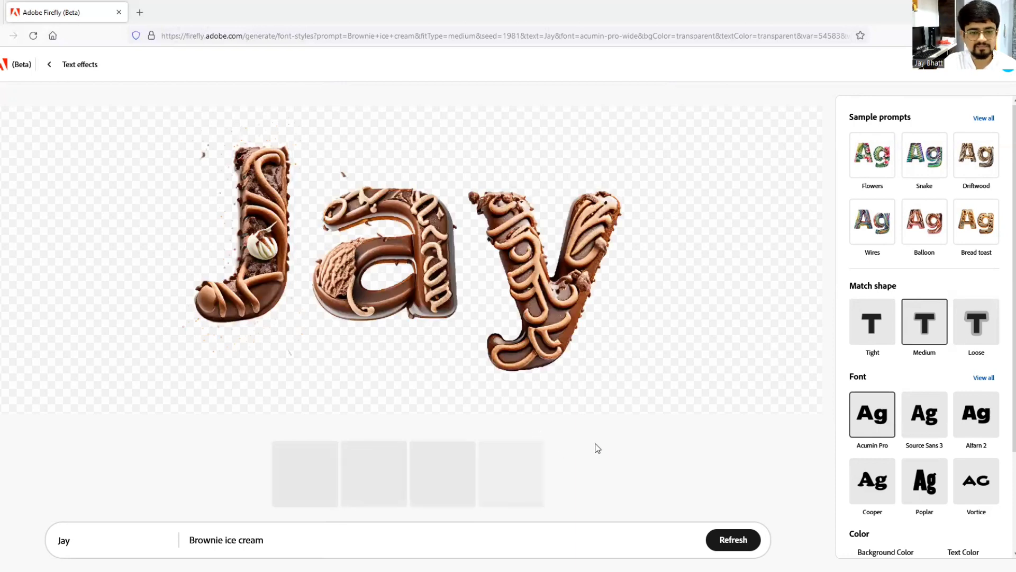
{"action": "left_click", "coordinate": [288, 481]}
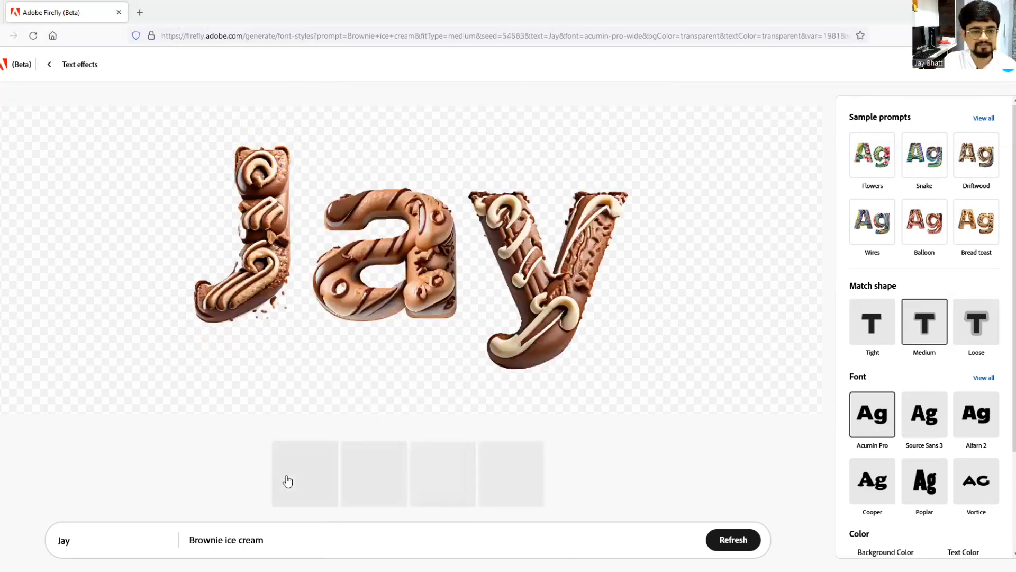
{"action": "left_click", "coordinate": [367, 470]}
{"action": "left_click", "coordinate": [322, 478]}
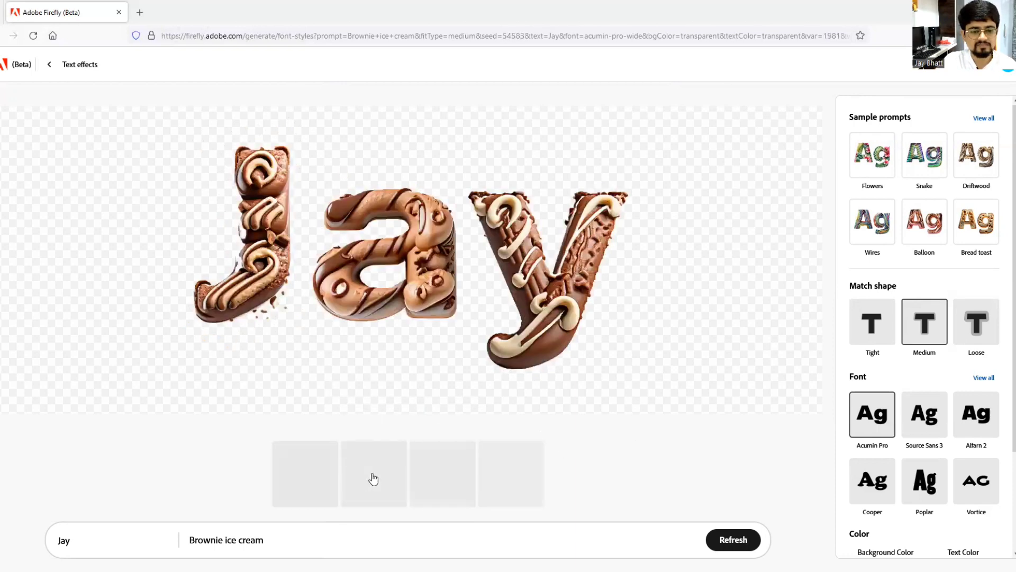
{"action": "left_click", "coordinate": [451, 476]}
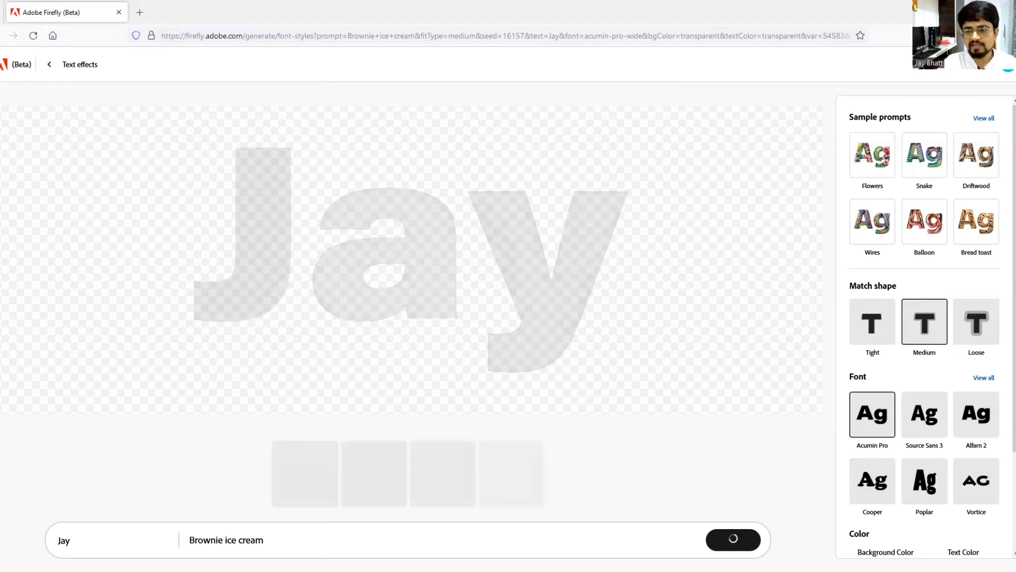
{"action": "scroll", "coordinate": [931, 493], "scroll_direction": "down", "scroll_amount": 3}
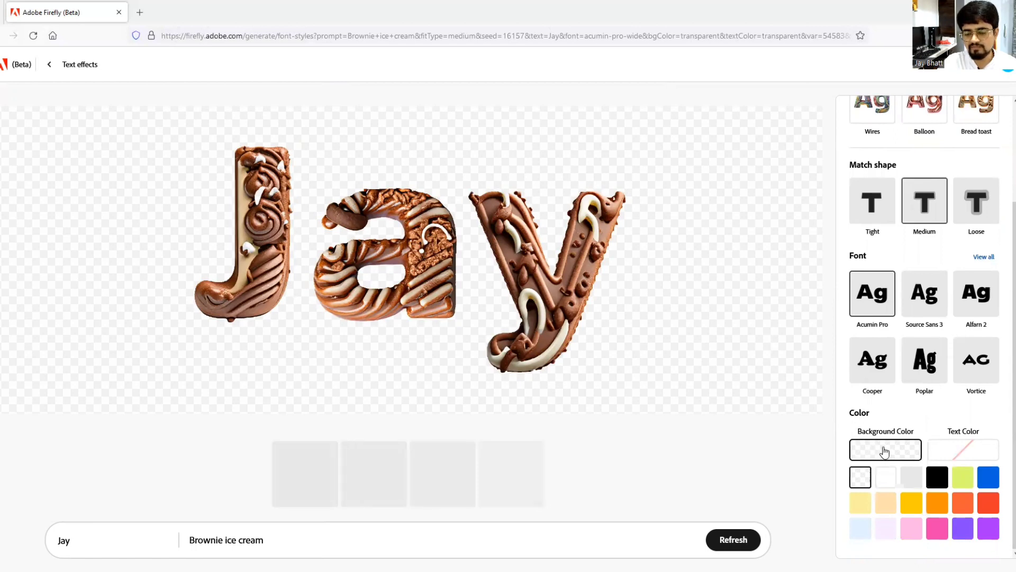
- Set a lime background after trying yellow and orange, and Match shape to Loose
{"action": "left_click", "coordinate": [961, 482]}
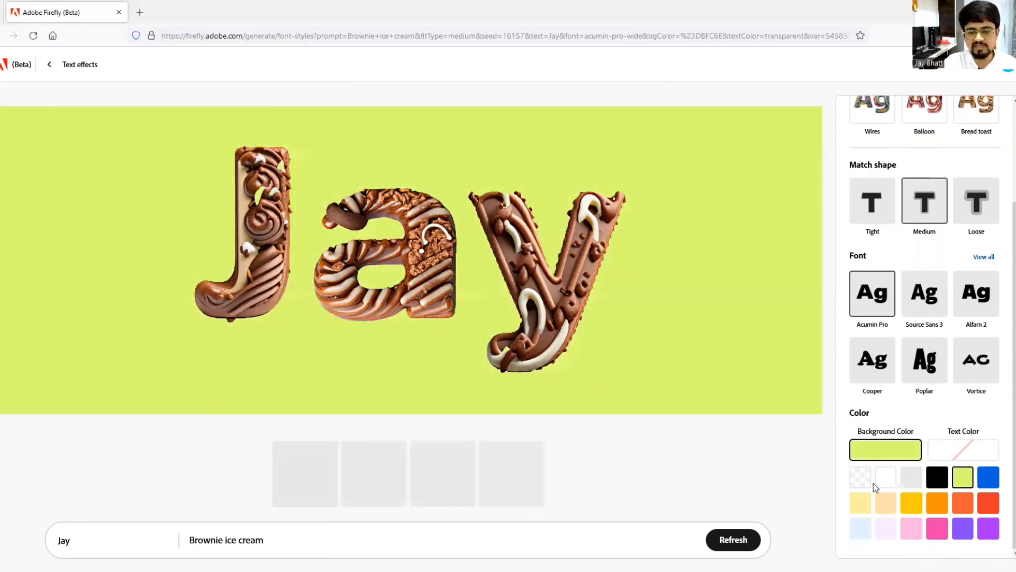
{"action": "left_click", "coordinate": [919, 502]}
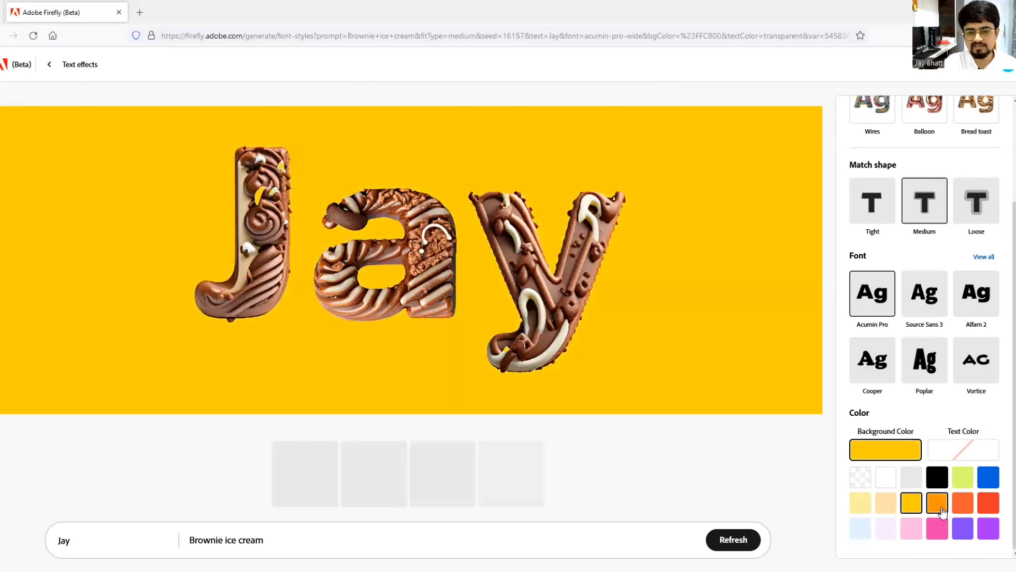
{"action": "left_click", "coordinate": [936, 504]}
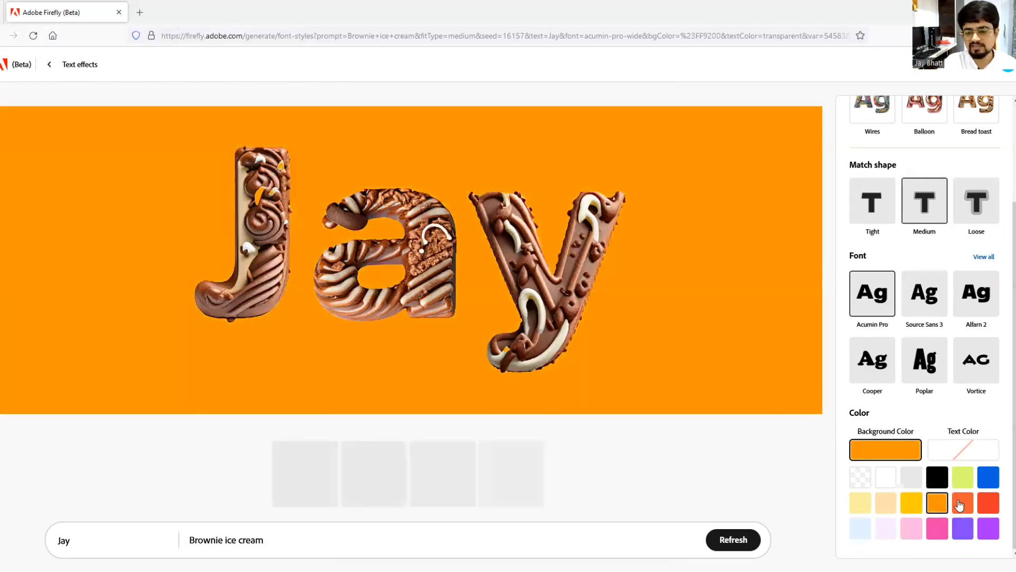
{"action": "left_click", "coordinate": [964, 482]}
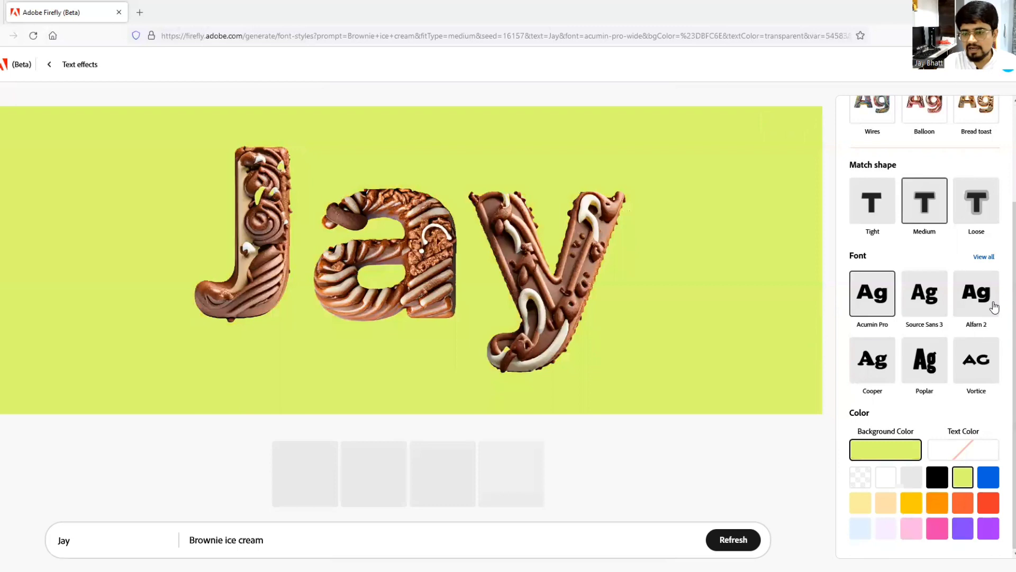
{"action": "scroll", "coordinate": [900, 265], "scroll_direction": "up", "scroll_amount": 1}
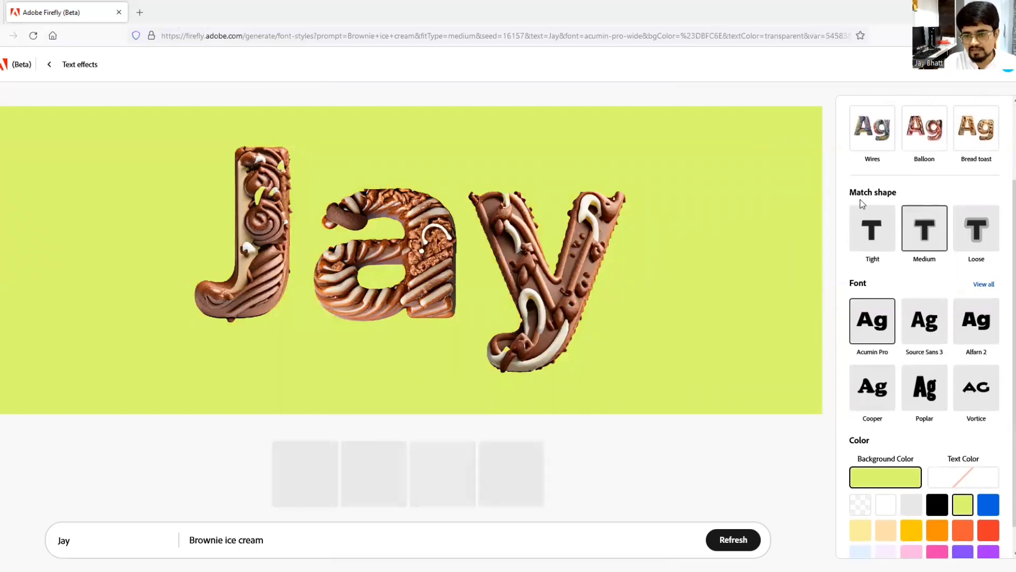
{"action": "left_click", "coordinate": [974, 234]}
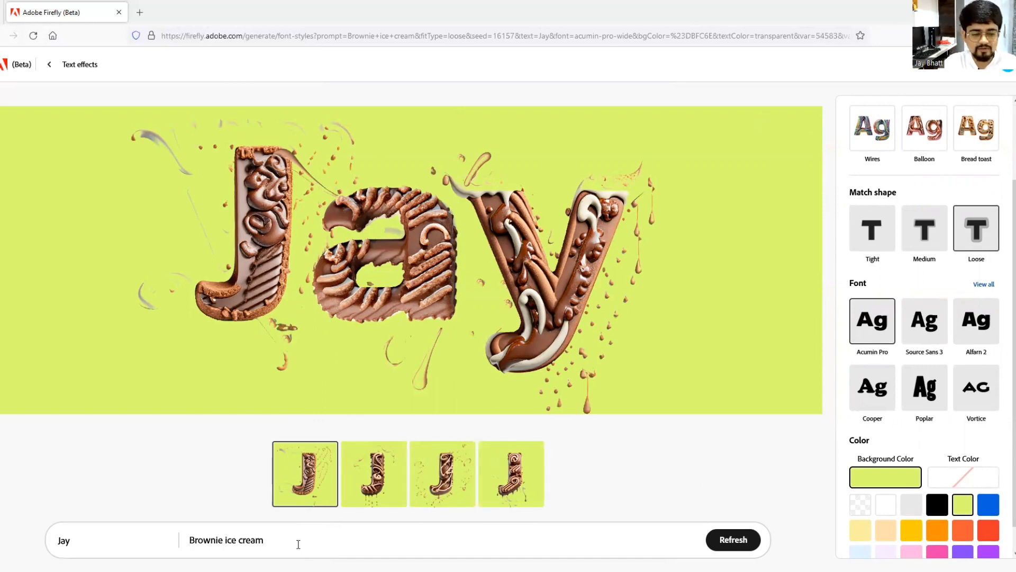
- Replace the prompt with 'garlicbread' and regenerate the Jay lettering
{"action": "left_click_drag", "start_coordinate": [298, 544], "coordinate": [180, 543]}
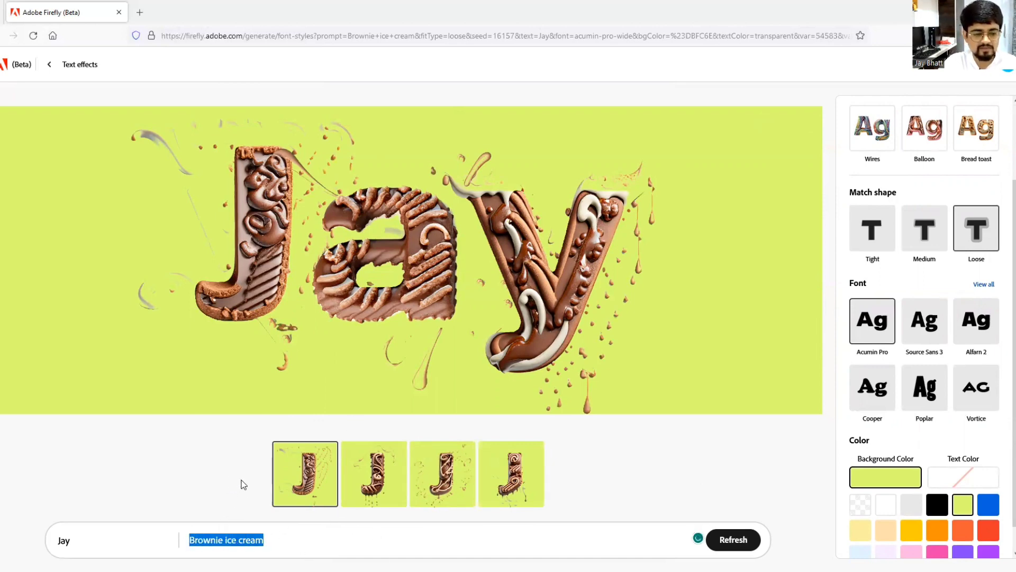
{"action": "left_click", "coordinate": [305, 481]}
{"action": "left_click", "coordinate": [389, 478]}
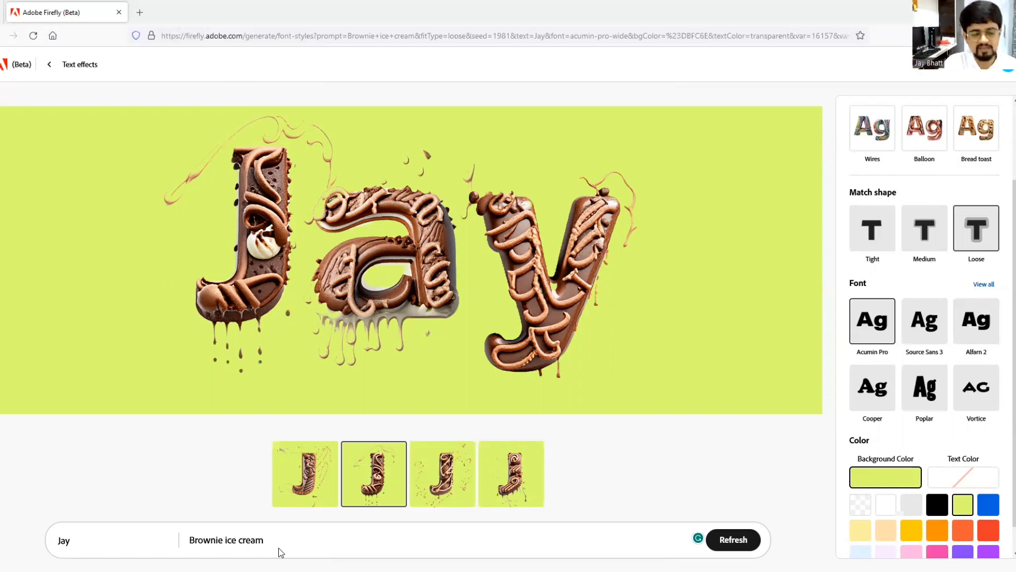
{"action": "key", "text": "ctrl+a"}
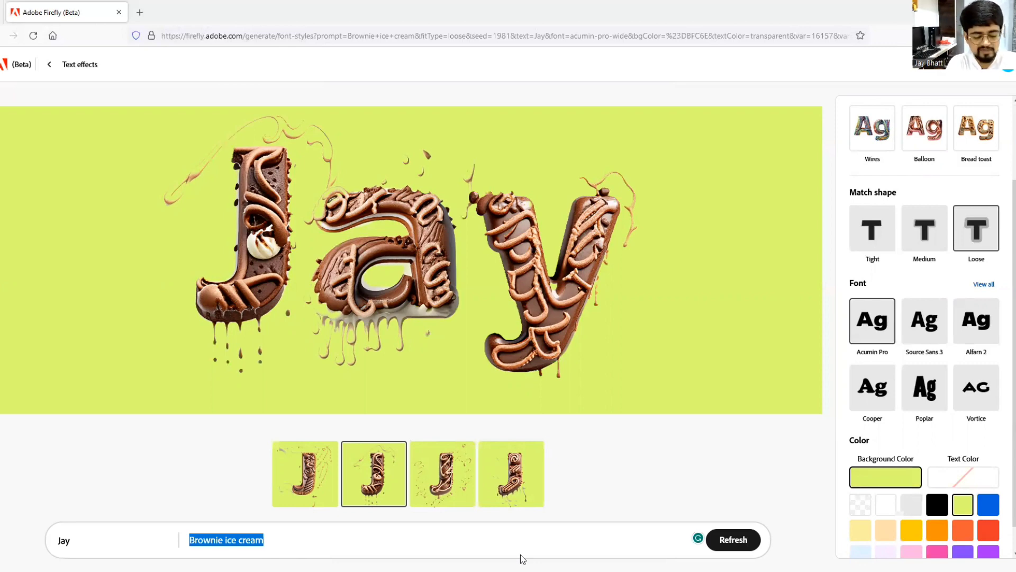
{"action": "type", "text": "garlicbread"}
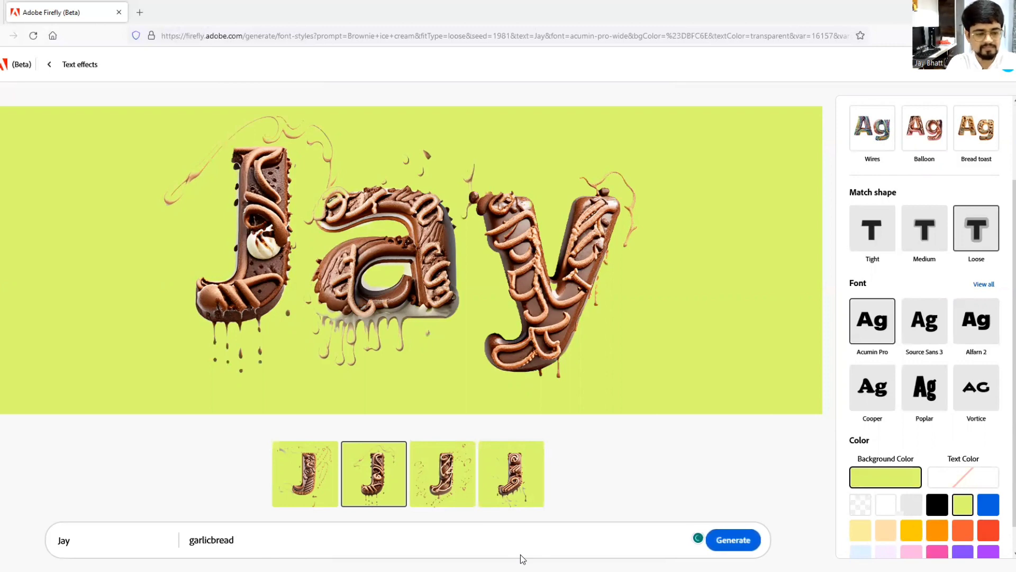
{"action": "left_click", "coordinate": [741, 539]}
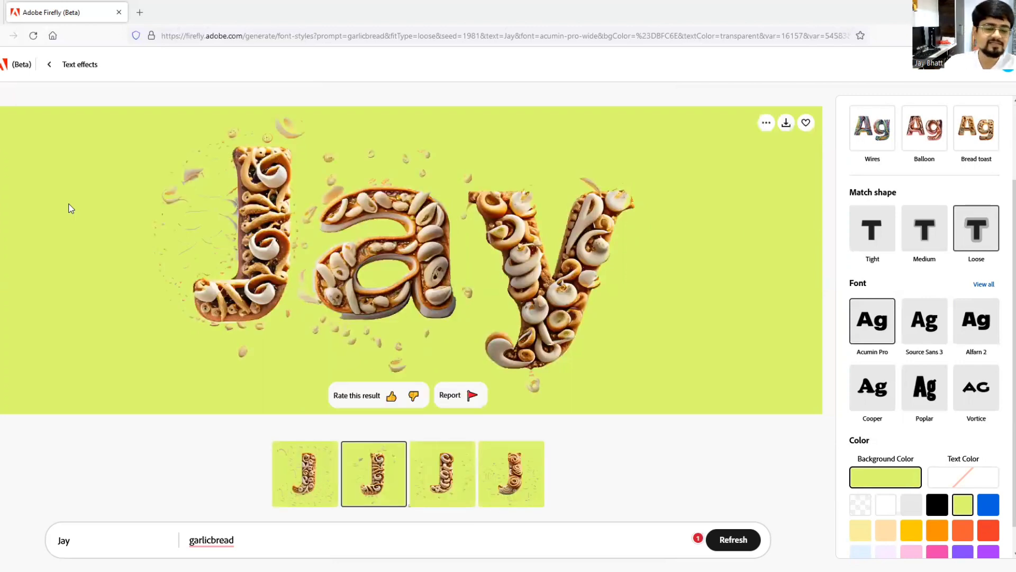
- Pick the first garlic bread variation and browse the full Sample prompts categories
{"action": "left_click", "coordinate": [305, 473]}
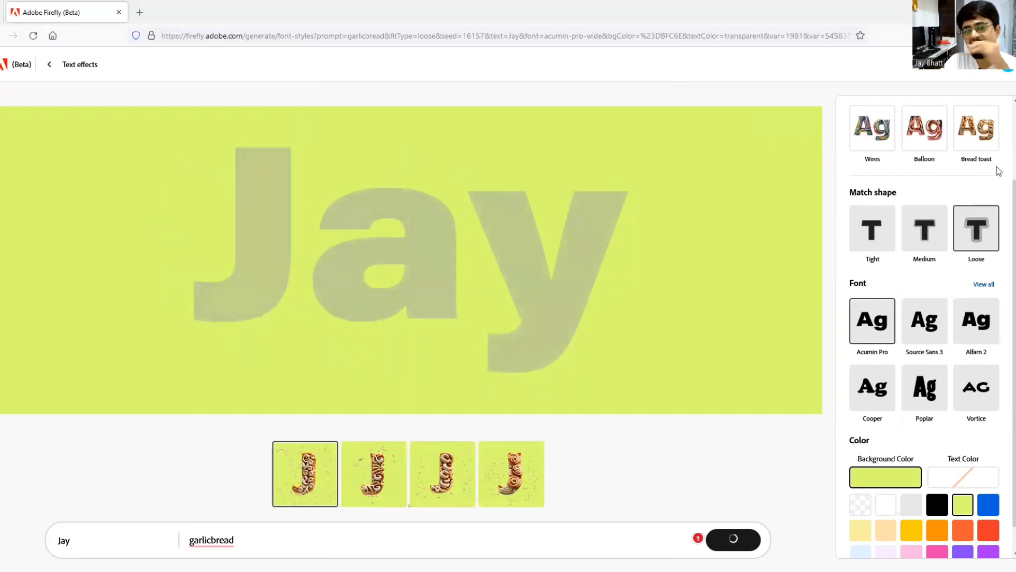
{"action": "scroll", "coordinate": [996, 170], "scroll_direction": "up", "scroll_amount": 2}
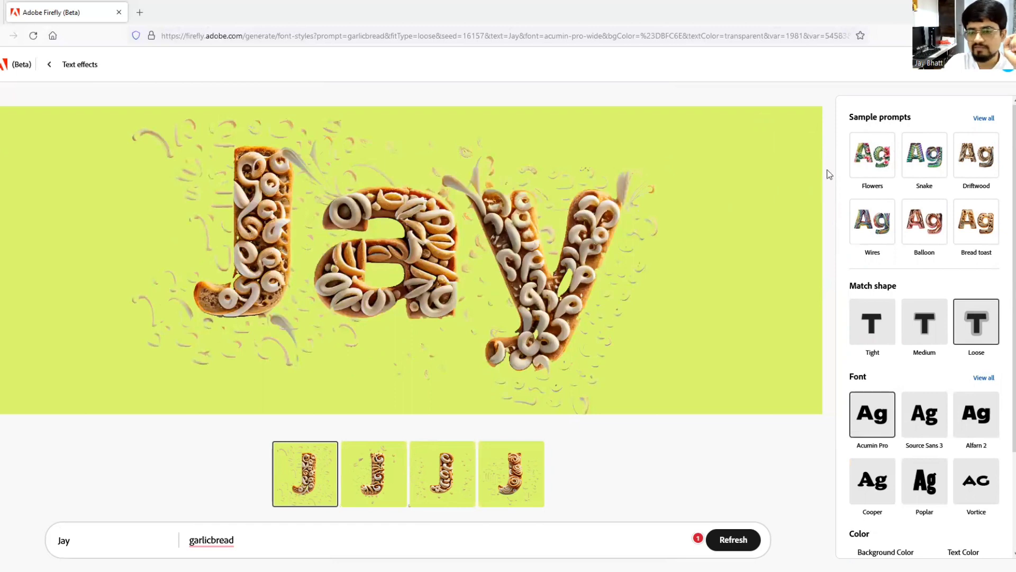
{"action": "left_click", "coordinate": [988, 119]}
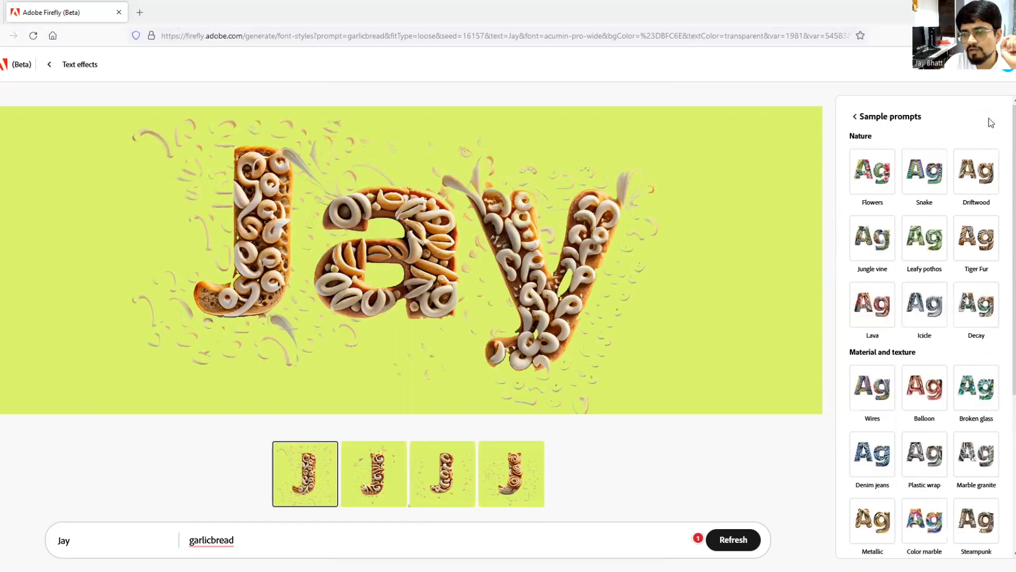
{"action": "scroll", "coordinate": [950, 283], "scroll_direction": "down", "scroll_amount": 3}
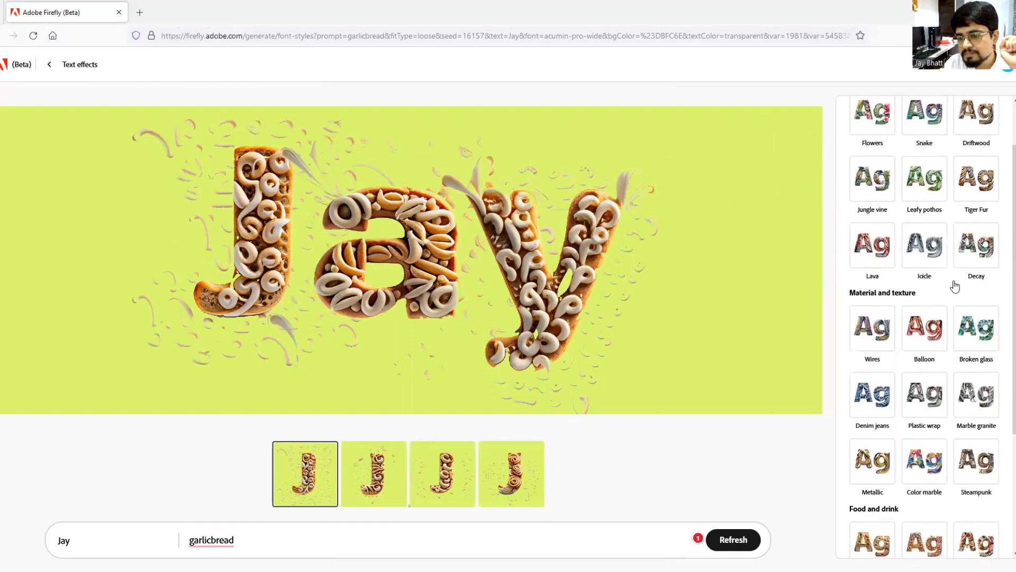
{"action": "scroll", "coordinate": [912, 234], "scroll_direction": "down", "scroll_amount": 3}
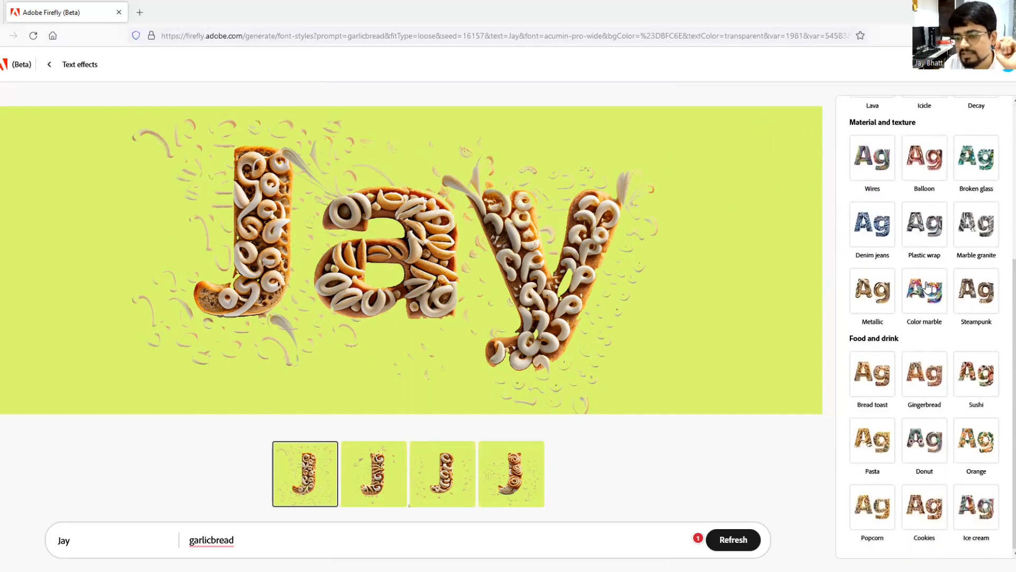
{"action": "scroll", "coordinate": [927, 288], "scroll_direction": "up", "scroll_amount": 3}
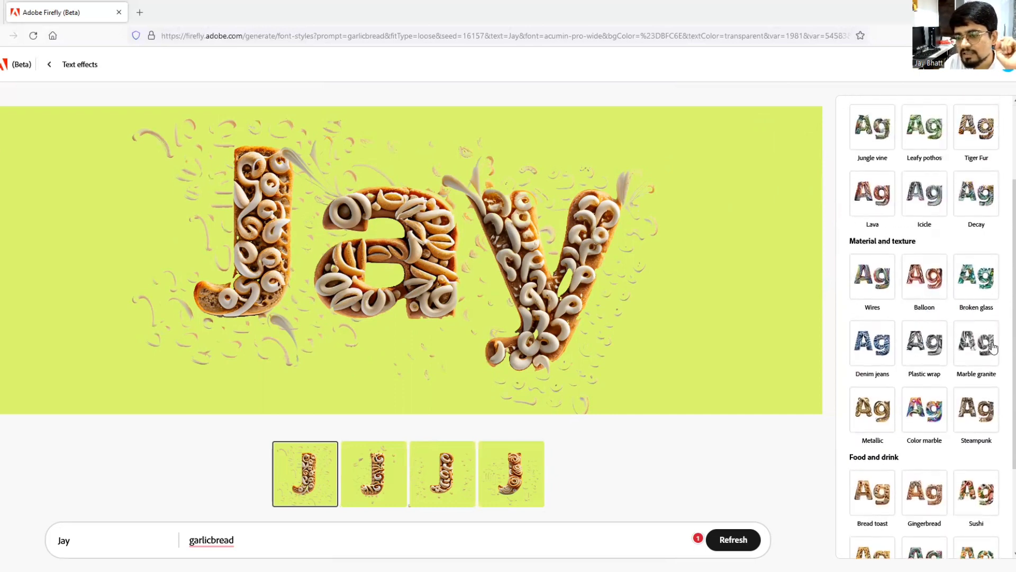
{"action": "scroll", "coordinate": [974, 318], "scroll_direction": "up", "scroll_amount": 3}
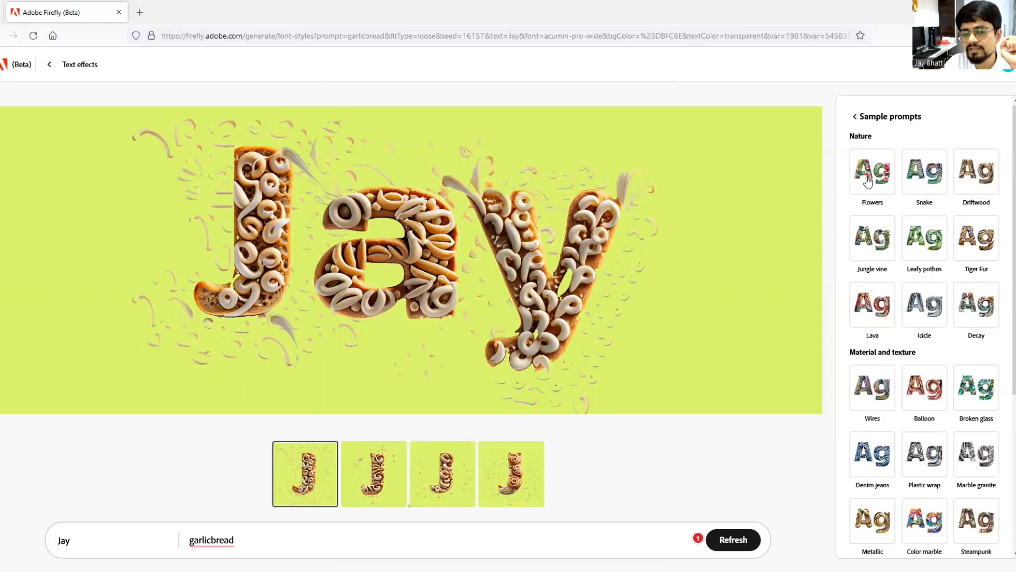
- Apply the Flowers sample prompt, then the Plastic wrap sample 'plastic wrap shiny wrinkles'
{"action": "left_click", "coordinate": [887, 174]}
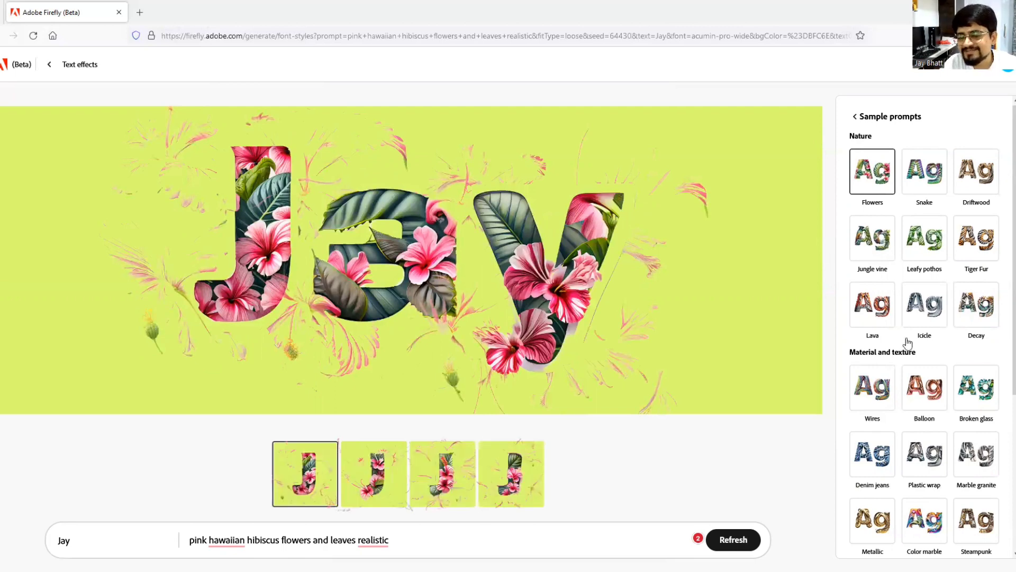
{"action": "scroll", "coordinate": [930, 270], "scroll_direction": "down", "scroll_amount": 3}
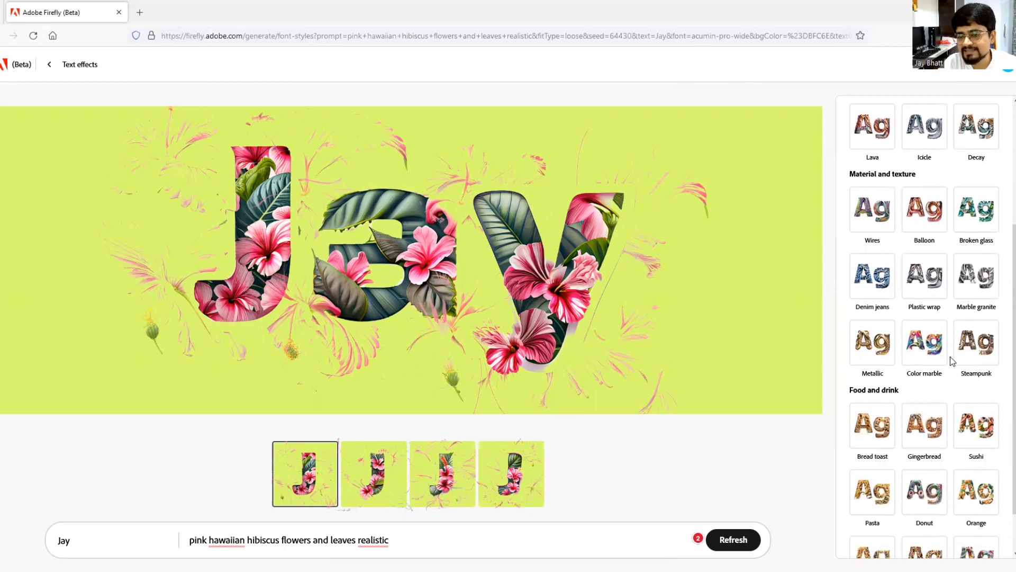
{"action": "left_click", "coordinate": [931, 284]}
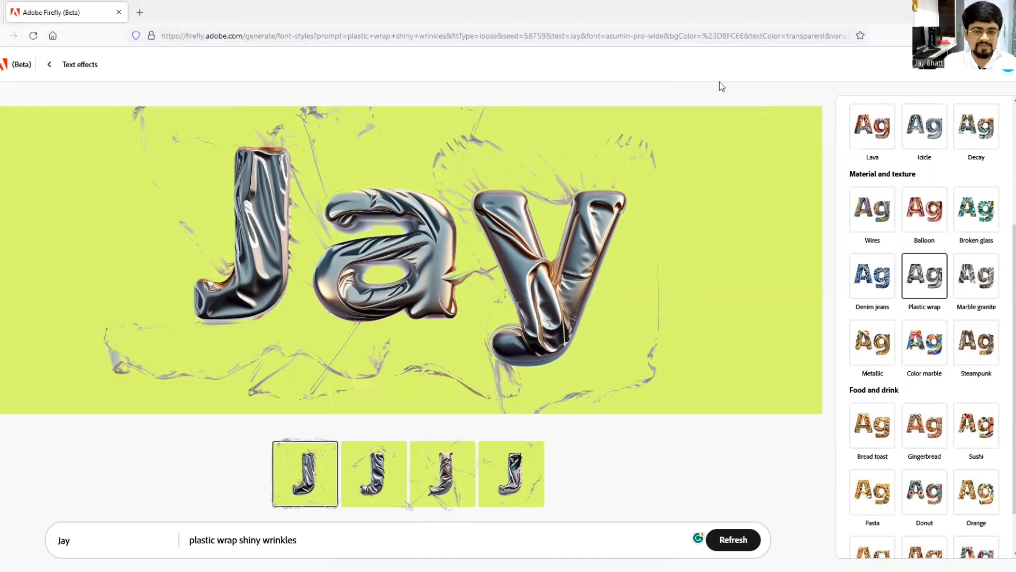
- Leave Sample prompts and set Match shape to Medium for the plastic wrap lettering
{"action": "scroll", "coordinate": [924, 329], "scroll_direction": "up", "scroll_amount": 3}
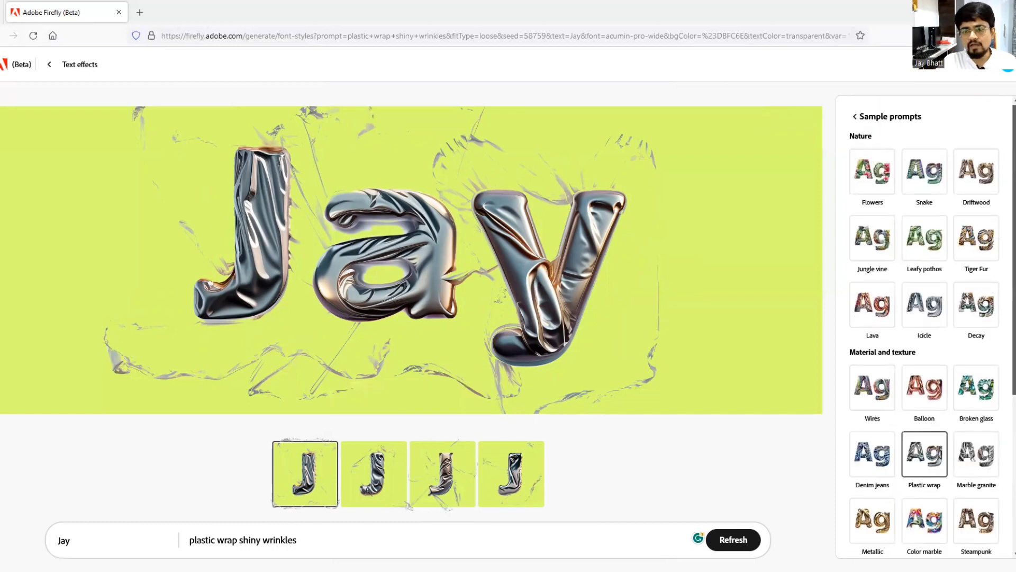
{"action": "left_click", "coordinate": [878, 117]}
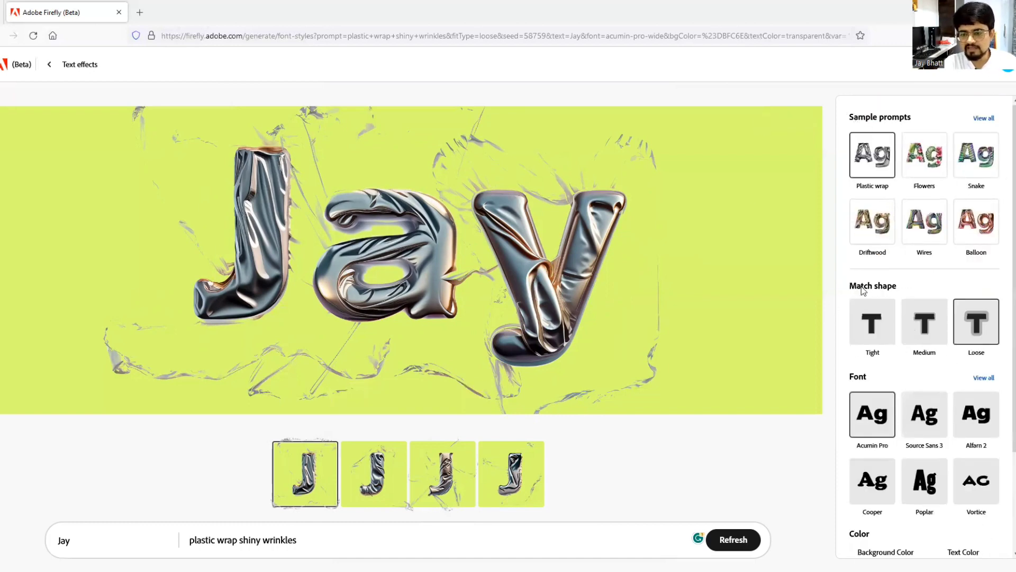
{"action": "left_click", "coordinate": [925, 341]}
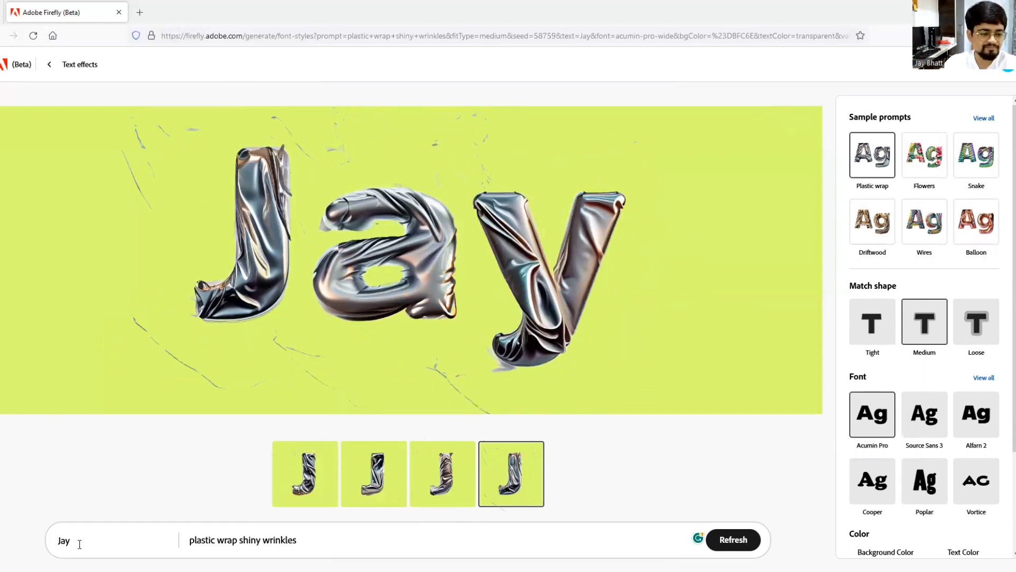
- Replace the prompt with 'wires' and generate the new Jay lettering
{"action": "triple_click", "coordinate": [334, 541]}
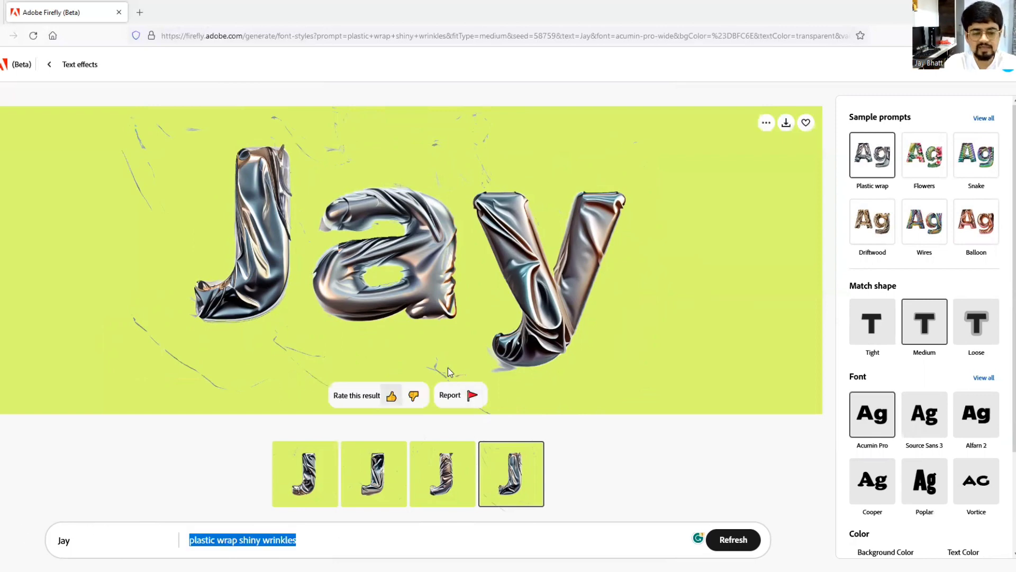
{"action": "type", "text": "wir"}
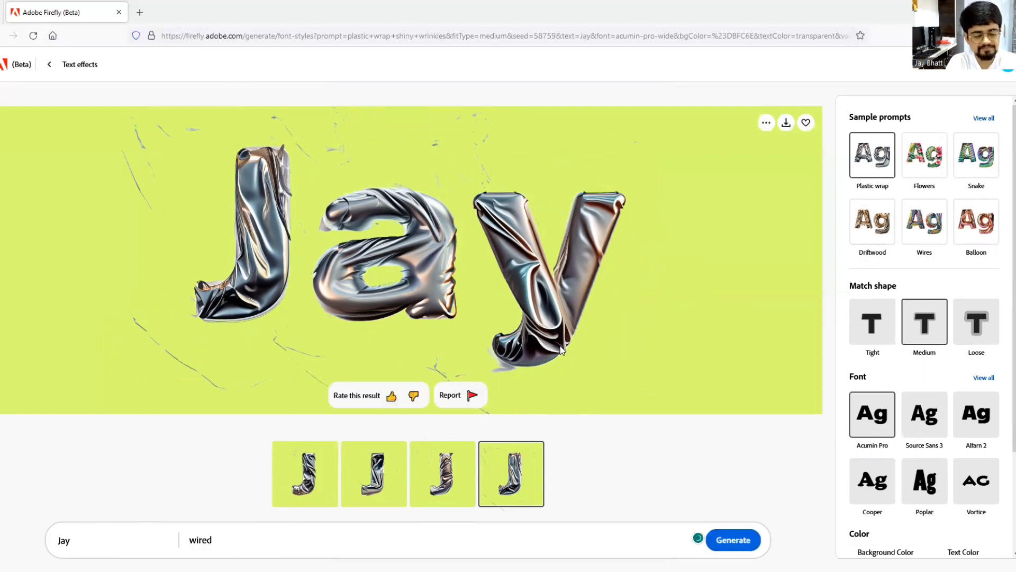
{"action": "left_click", "coordinate": [734, 545]}
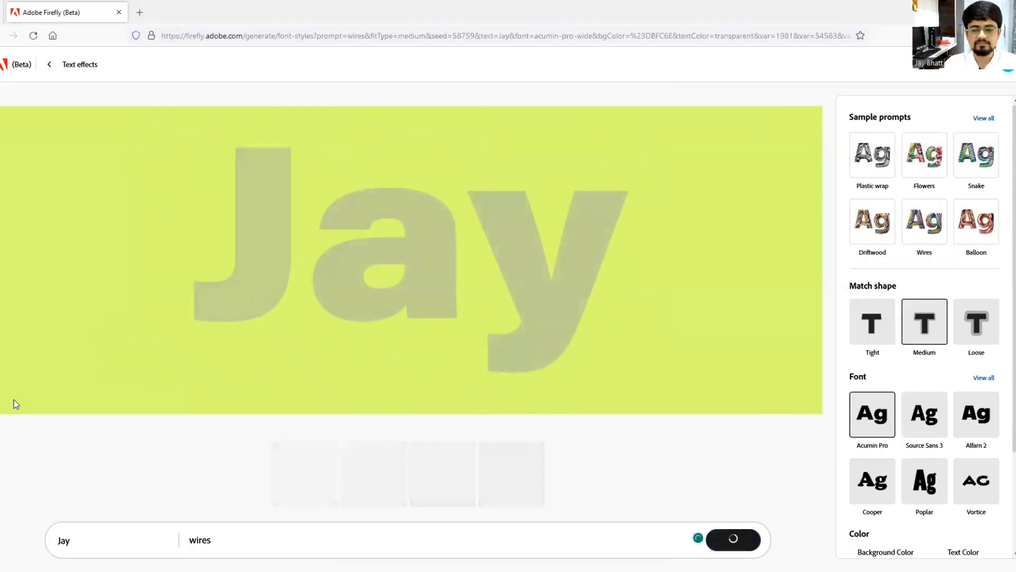